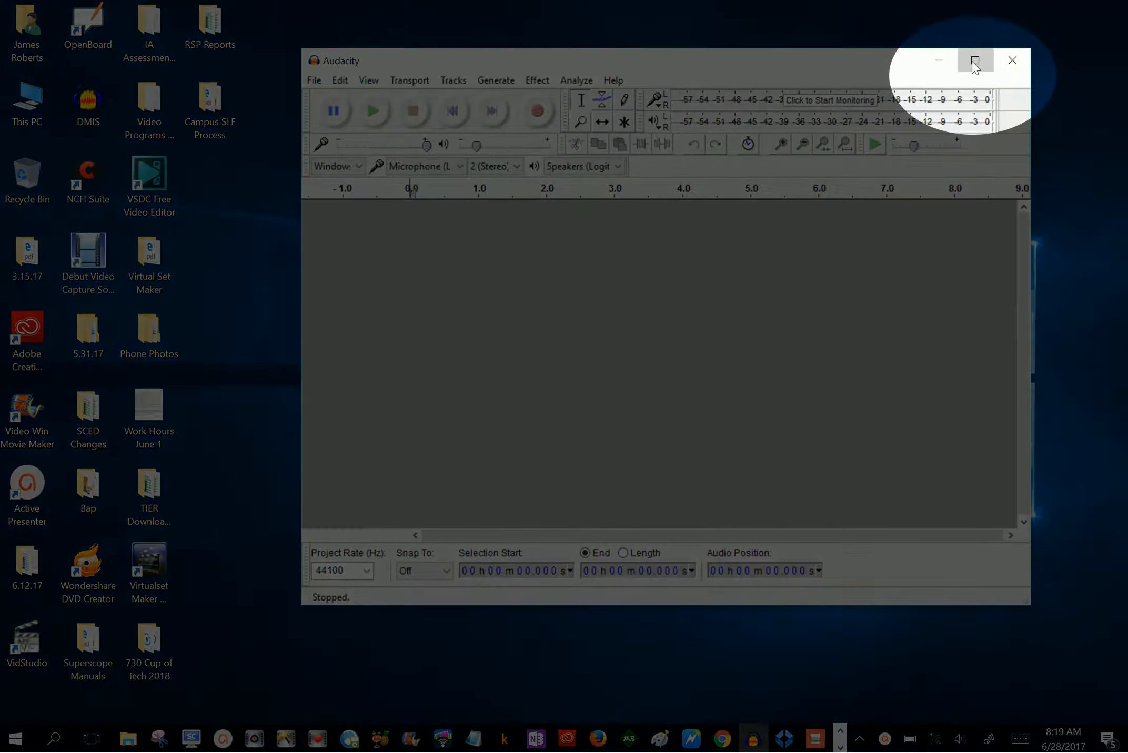
Maximize the window and select the Logitech USB Headset microphone for recording and its speakers for playback
{"action": "left_click", "coordinate": [975, 61]}
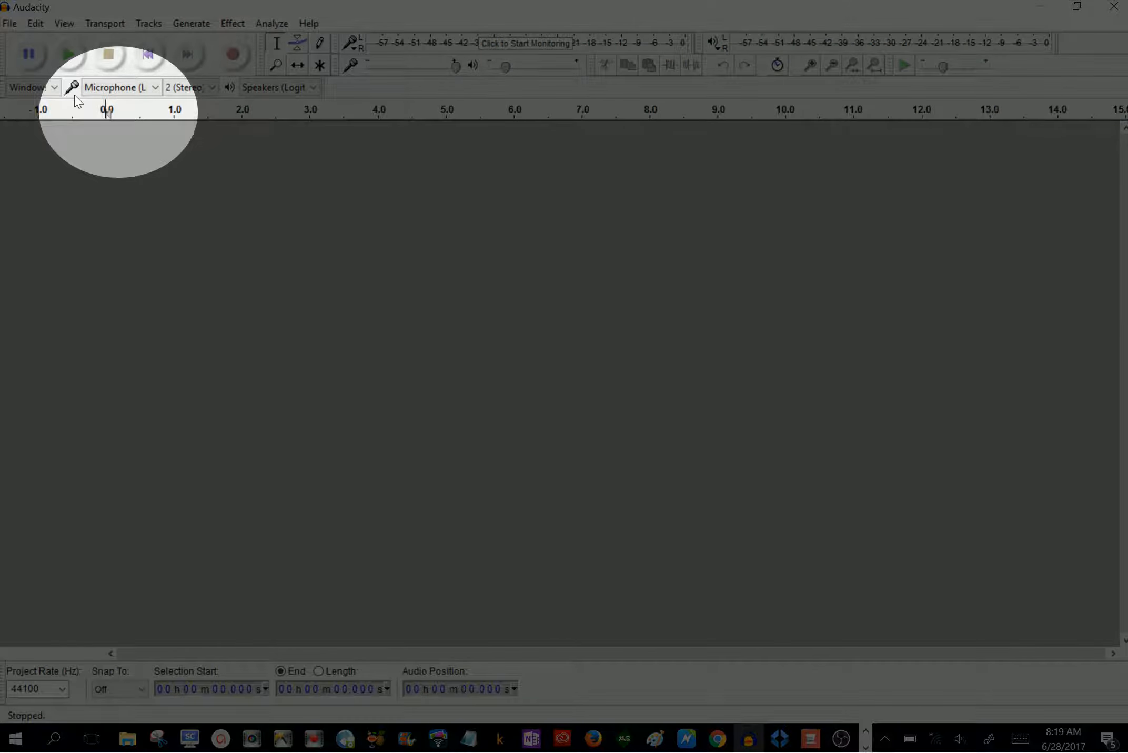
{"action": "left_click", "coordinate": [155, 88]}
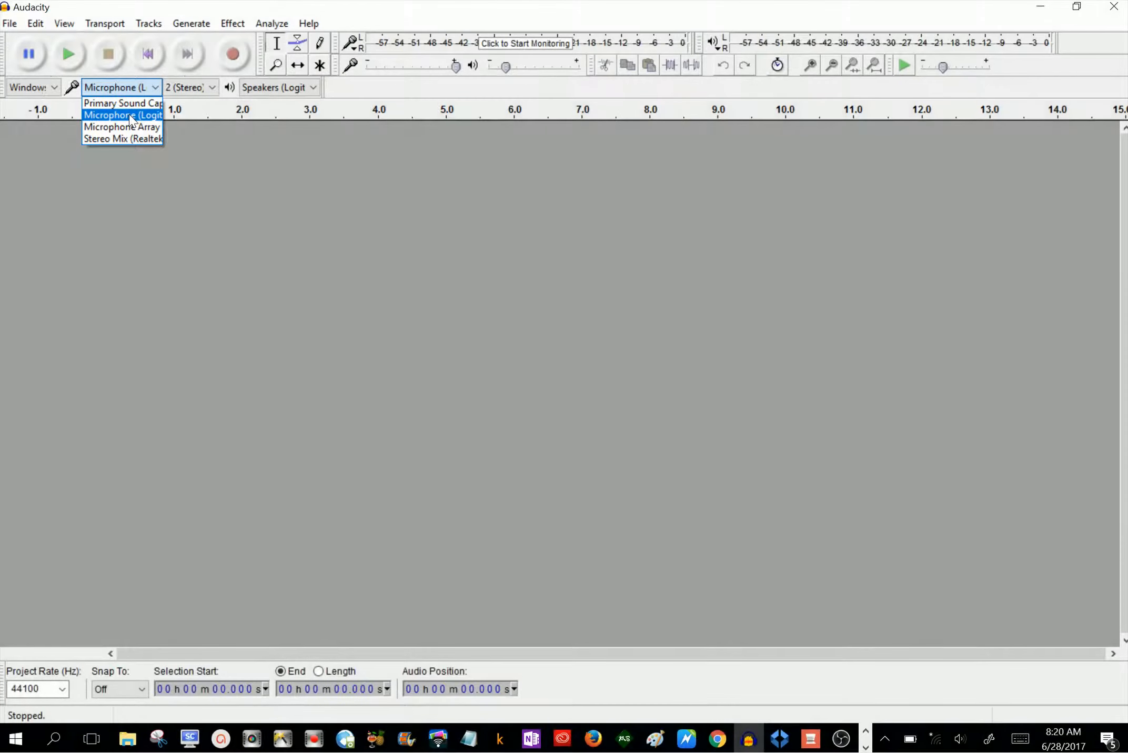
{"action": "left_click", "coordinate": [129, 115]}
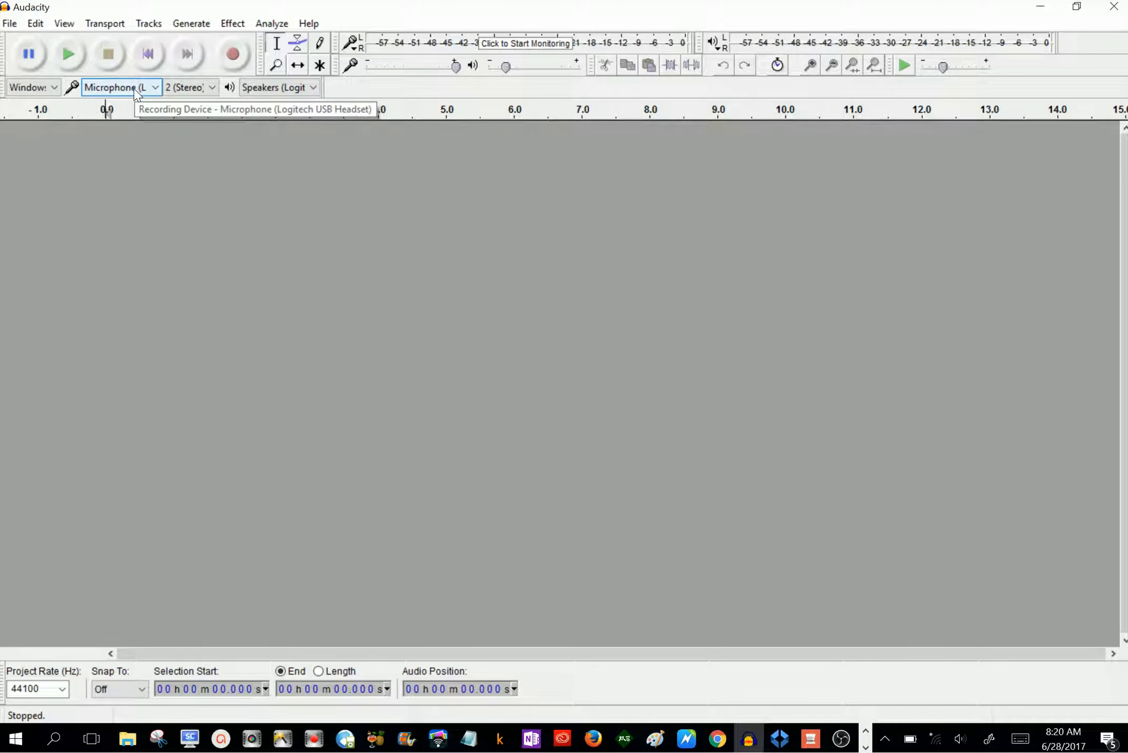
{"action": "left_click", "coordinate": [265, 90]}
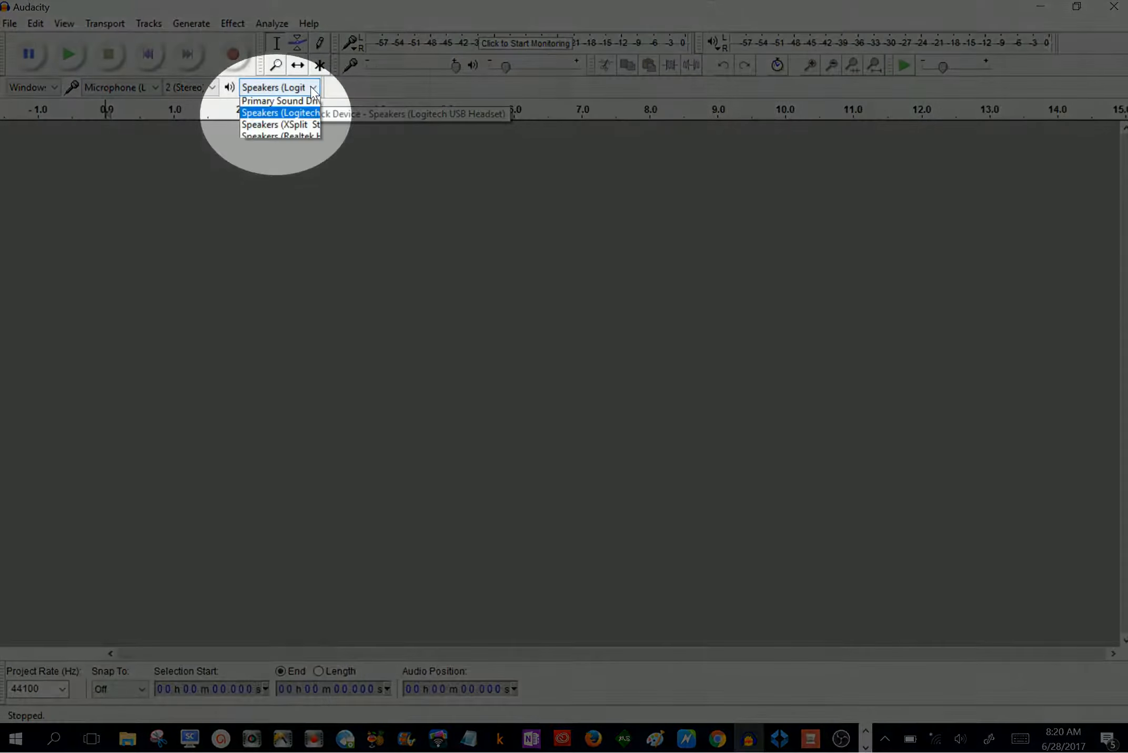
{"action": "left_click", "coordinate": [280, 116]}
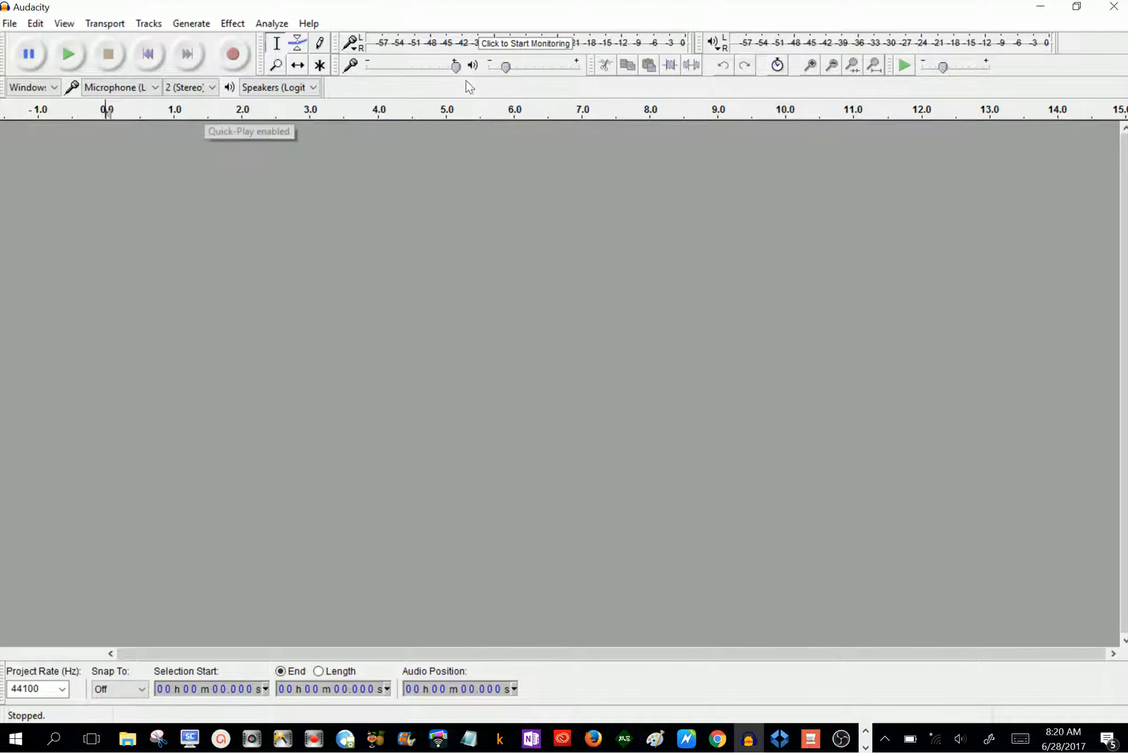
Lower the recording volume to 0.79 and bring it back up to the maximum
{"action": "mouse_move", "coordinate": [459, 68]}
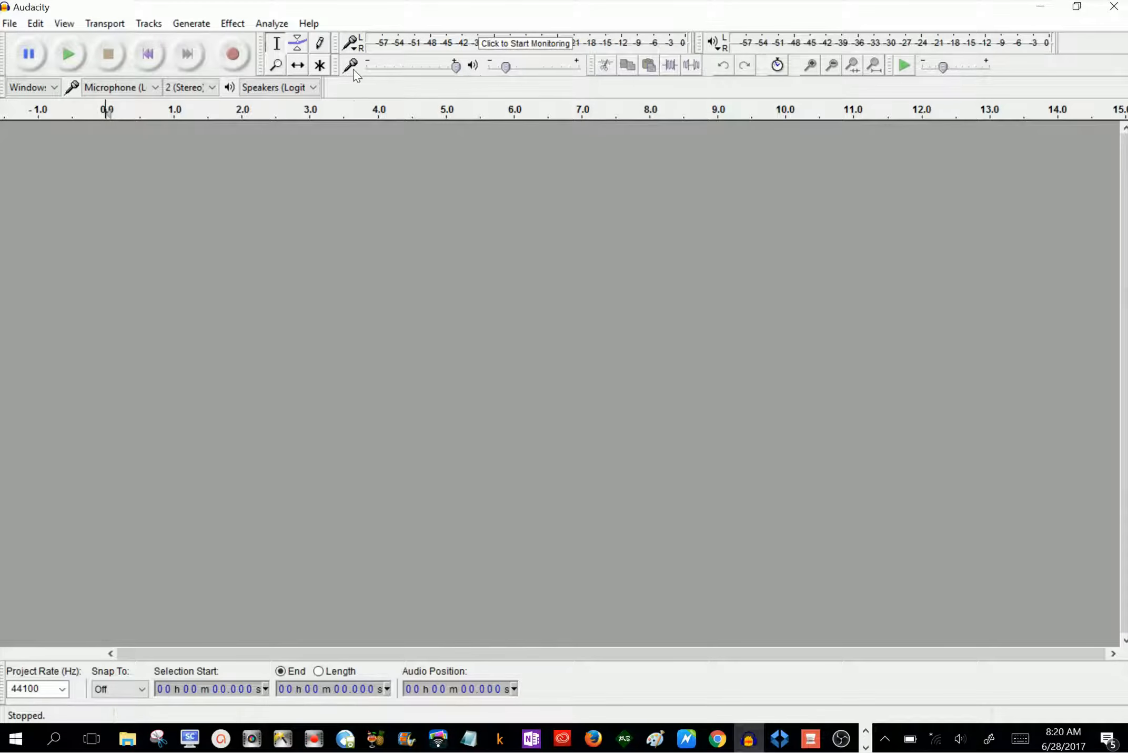
{"action": "mouse_move", "coordinate": [518, 64]}
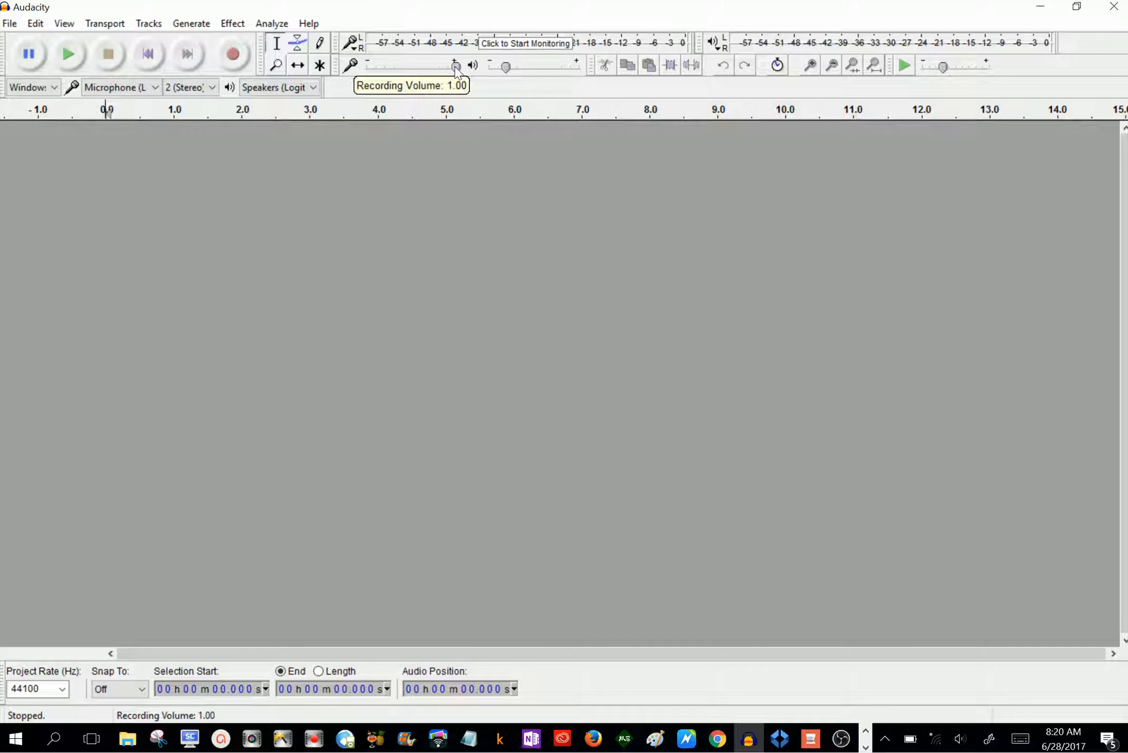
{"action": "left_click_drag", "start_coordinate": [456, 68], "coordinate": [438, 67]}
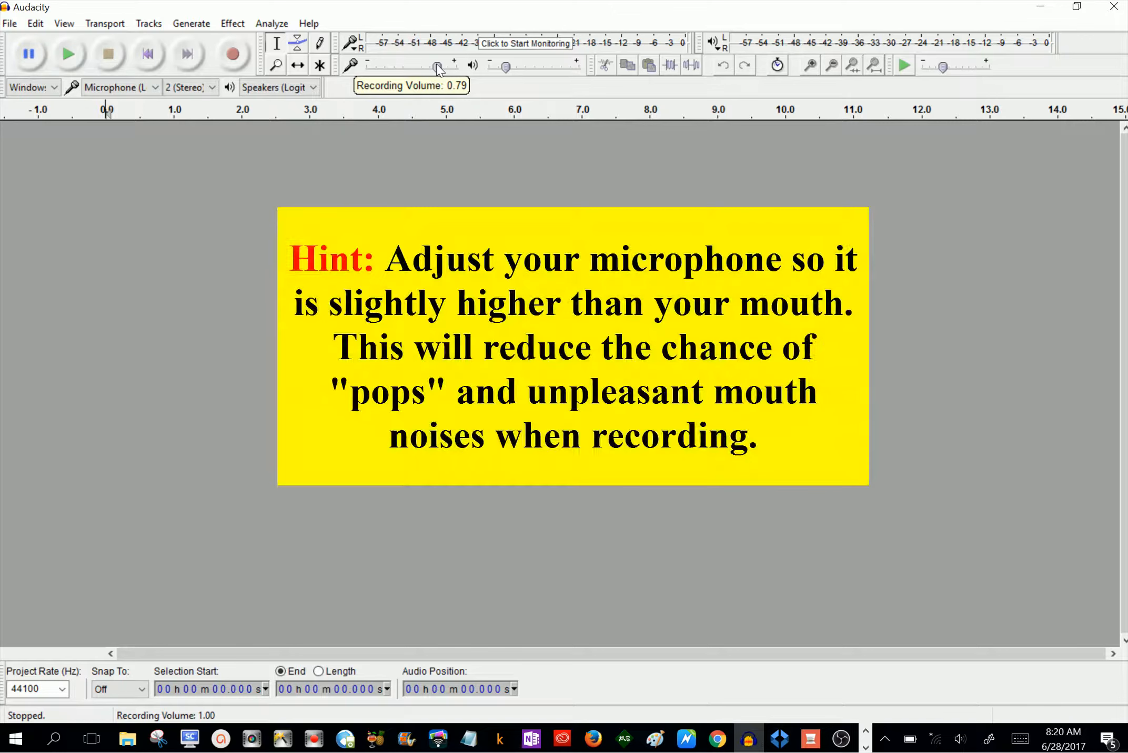
{"action": "left_click_drag", "start_coordinate": [438, 67], "coordinate": [456, 68]}
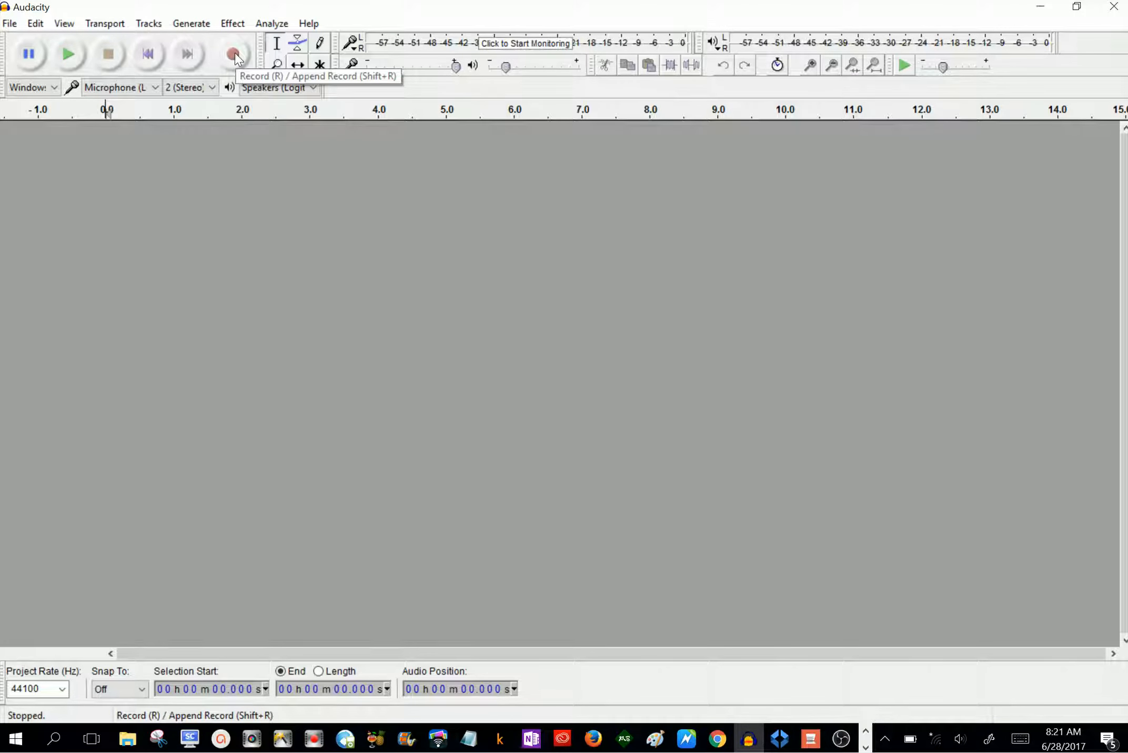
Record a test clip about 10 seconds long, play it back, and delete its track
{"action": "left_click", "coordinate": [235, 56]}
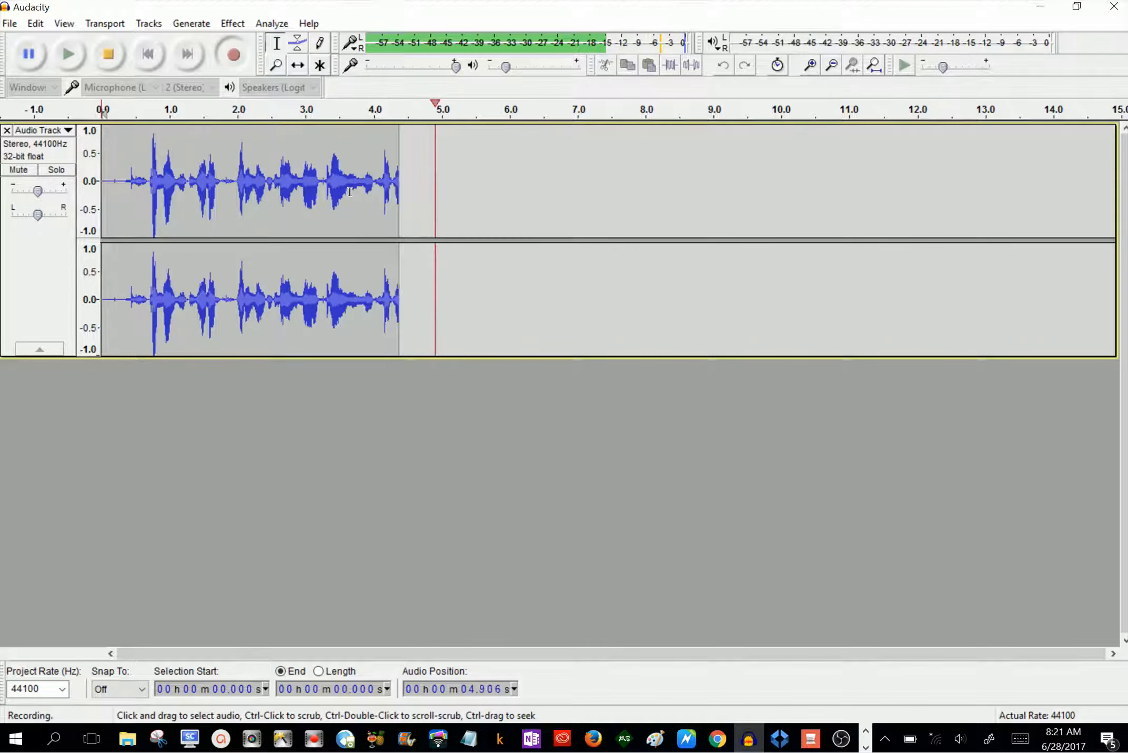
{"action": "left_click", "coordinate": [109, 55]}
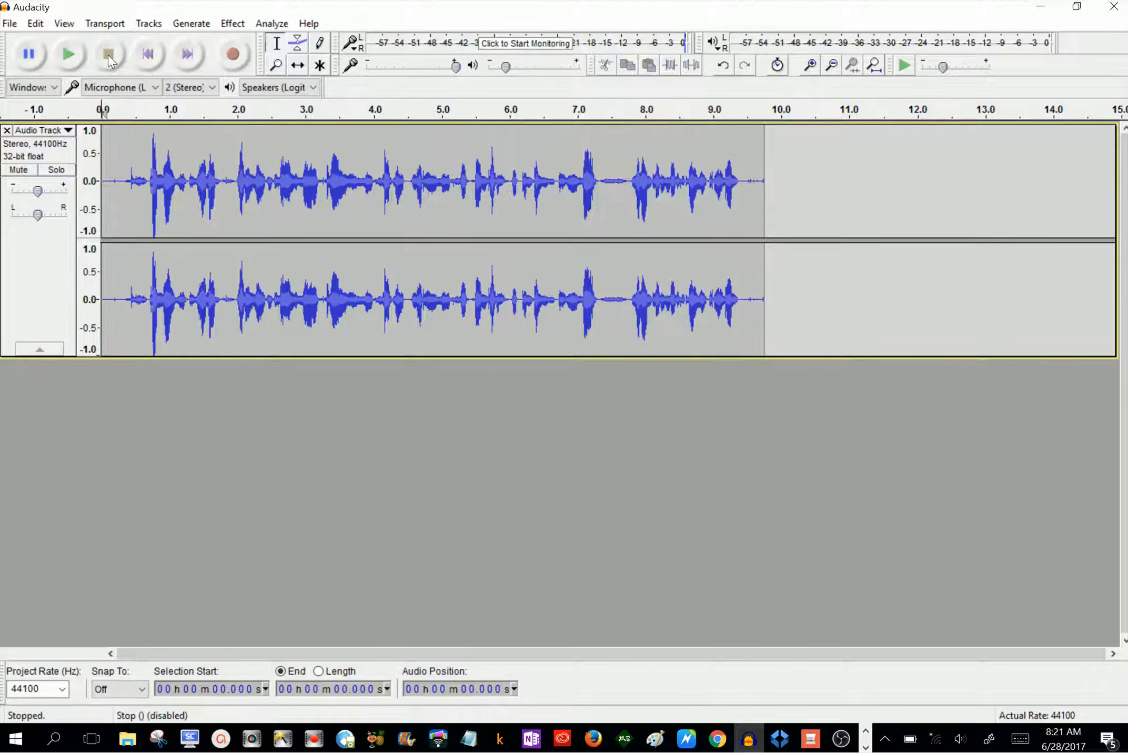
{"action": "left_click", "coordinate": [68, 55]}
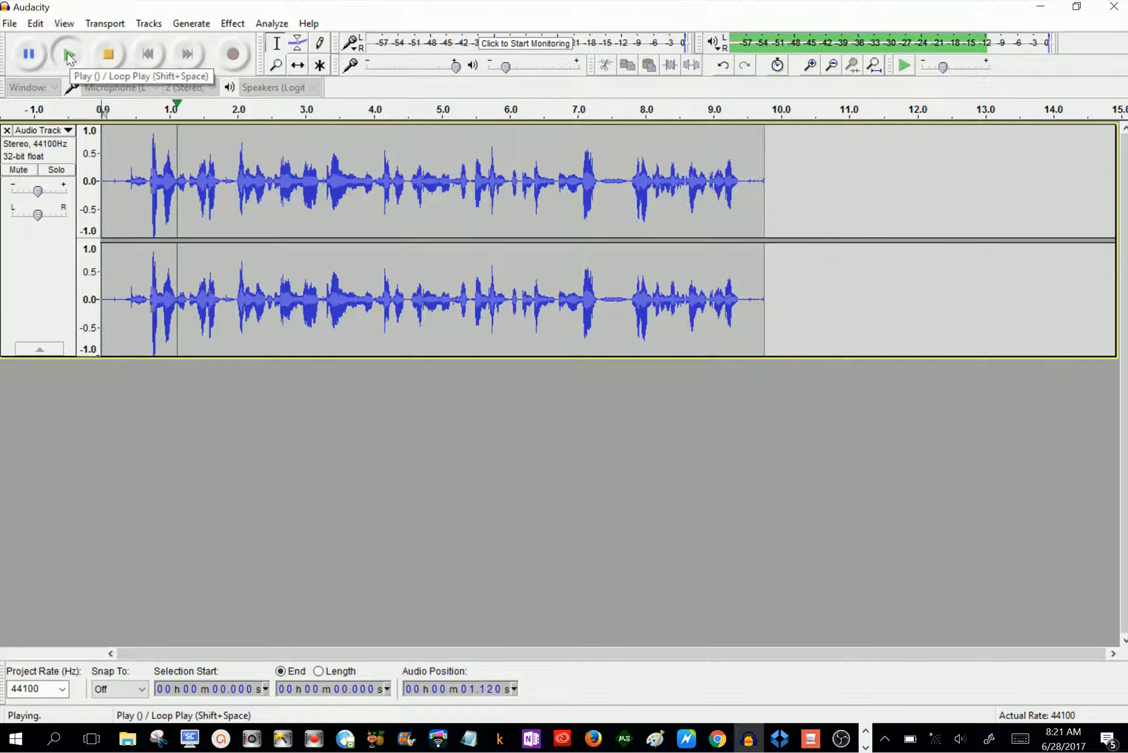
{"action": "left_click", "coordinate": [108, 55]}
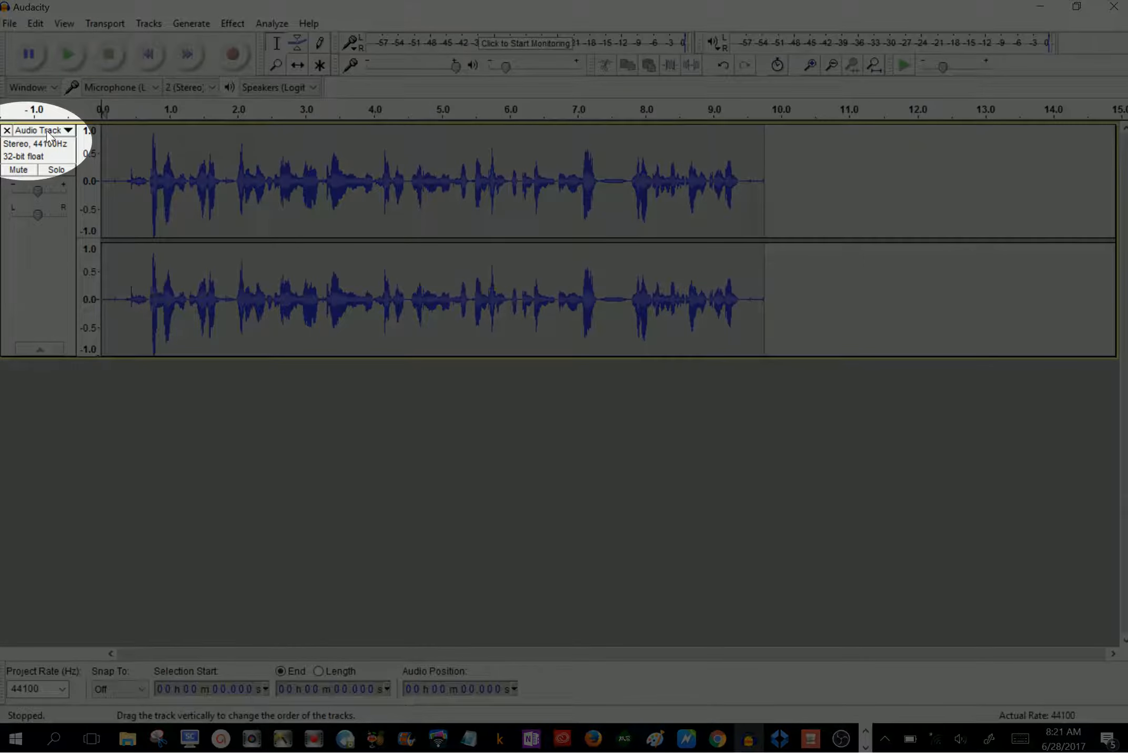
{"action": "left_click", "coordinate": [8, 131]}
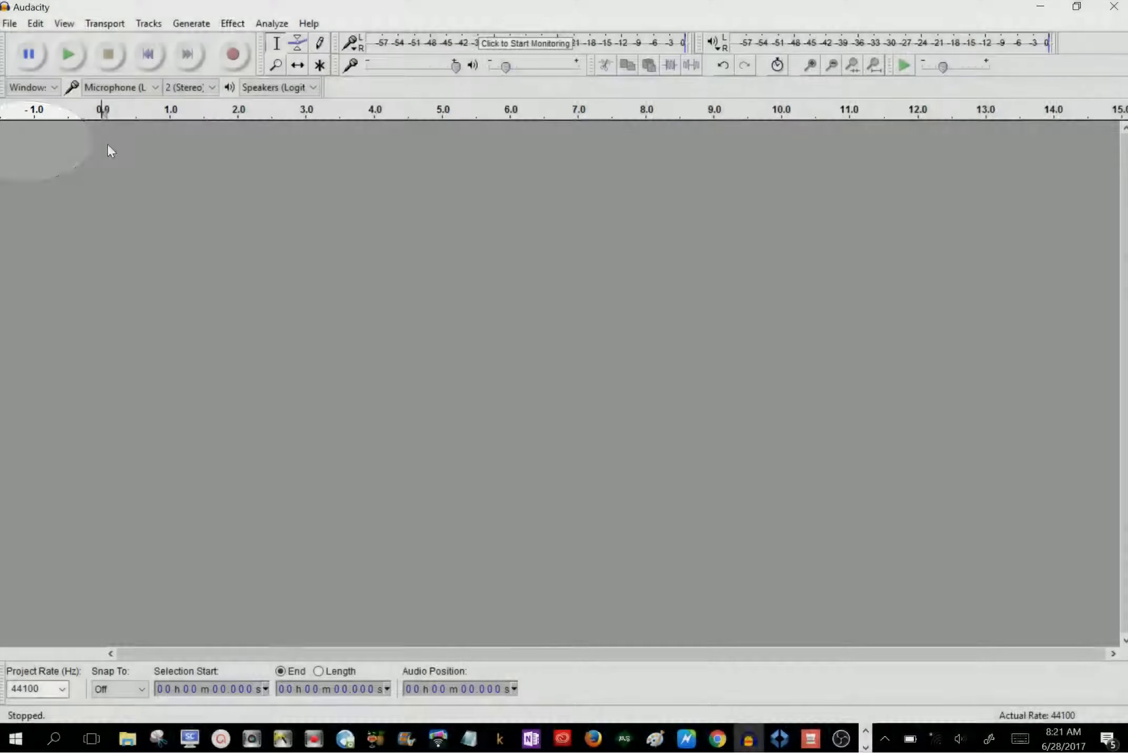
Record a new voice clip about 15 seconds long
{"action": "left_click", "coordinate": [235, 56]}
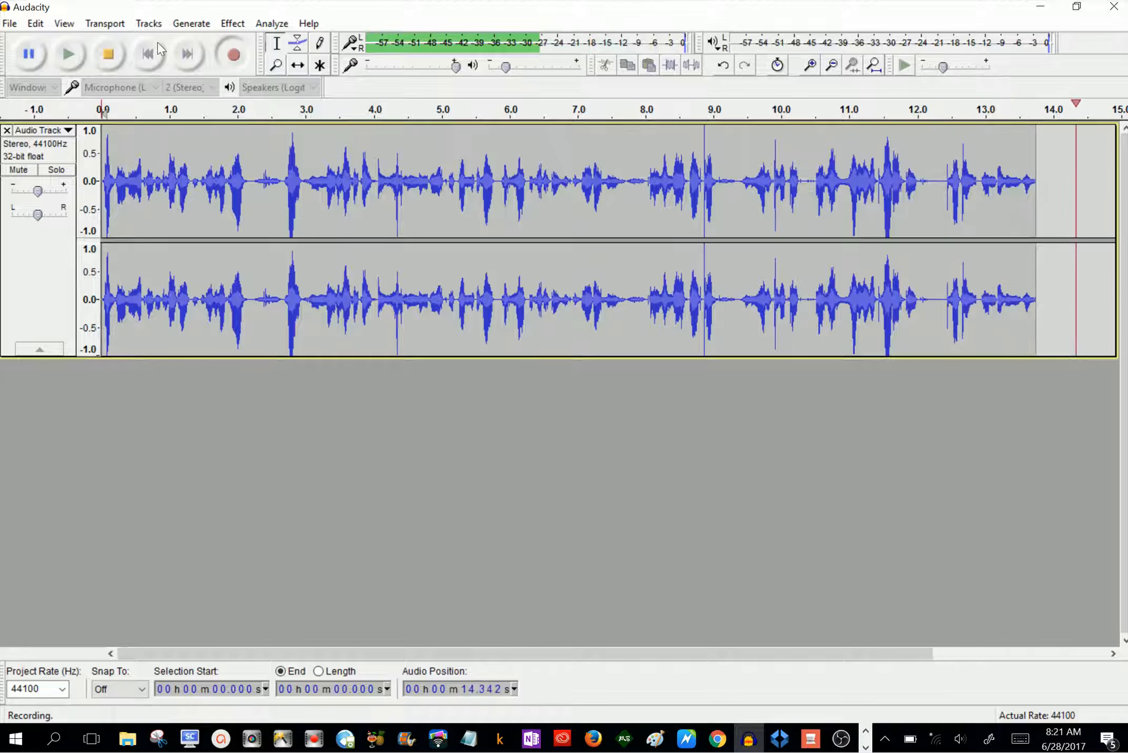
{"action": "left_click", "coordinate": [108, 54]}
Lower the recording volume slightly and record a second clip about 2.5 seconds long on its own track
{"action": "left_click_drag", "start_coordinate": [455, 66], "coordinate": [440, 67]}
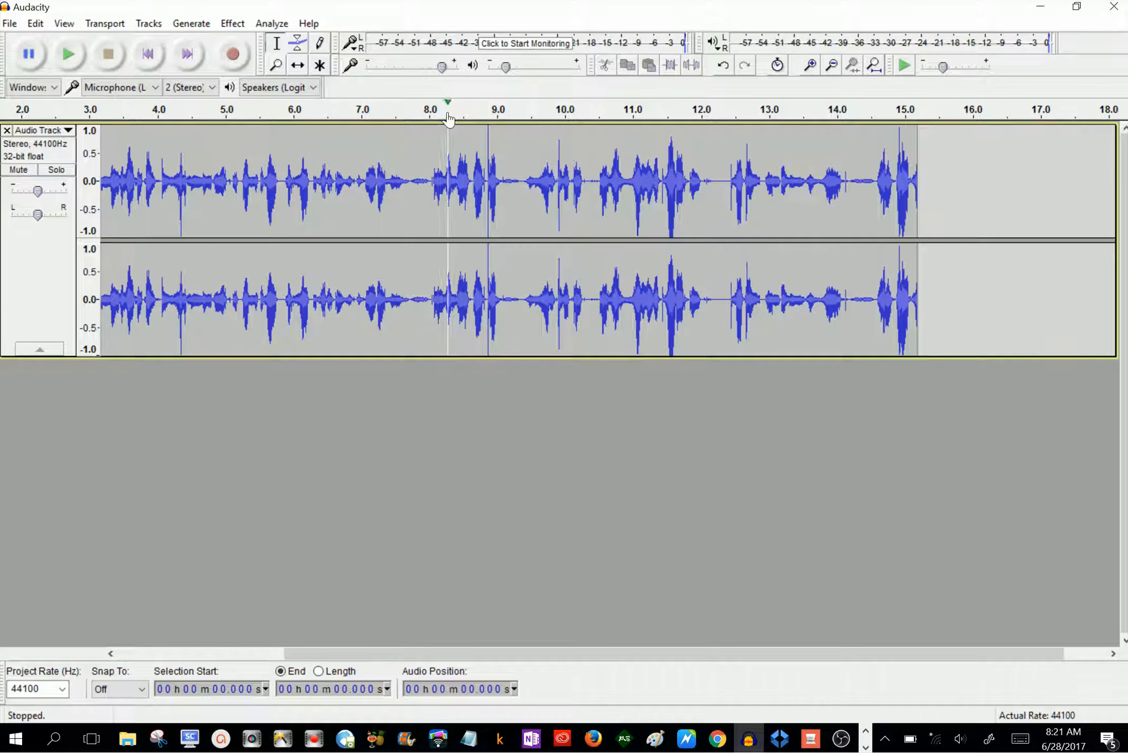
{"action": "left_click", "coordinate": [233, 53]}
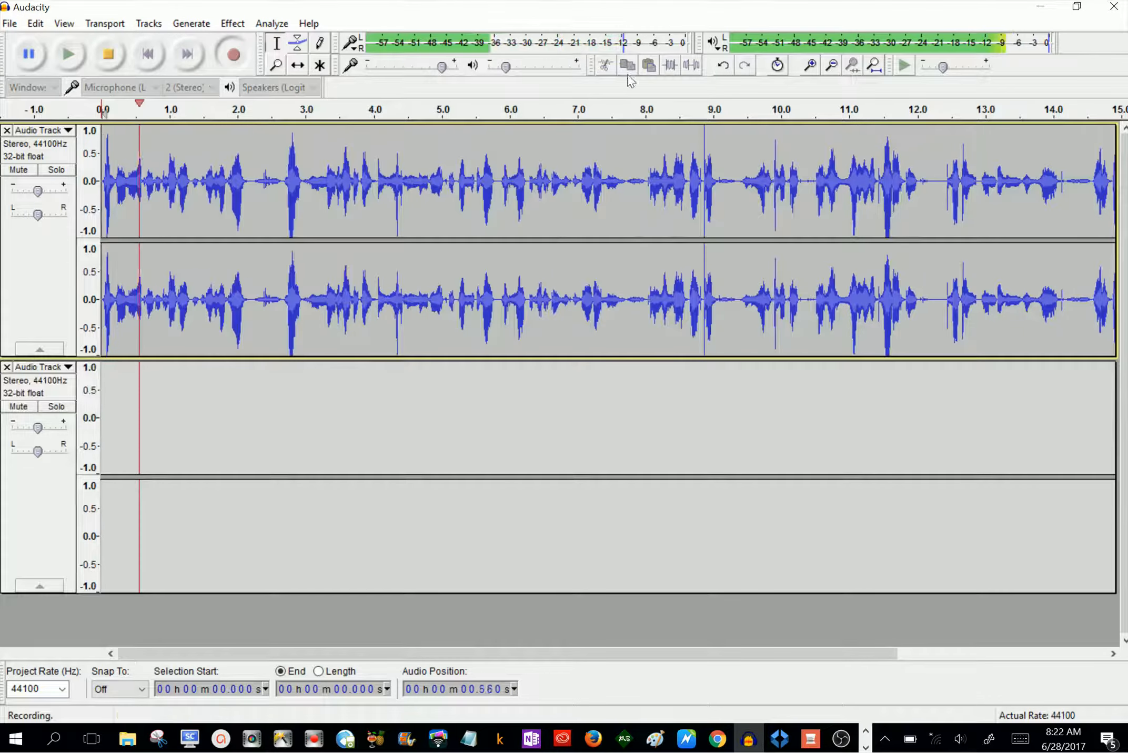
{"action": "left_click", "coordinate": [113, 55]}
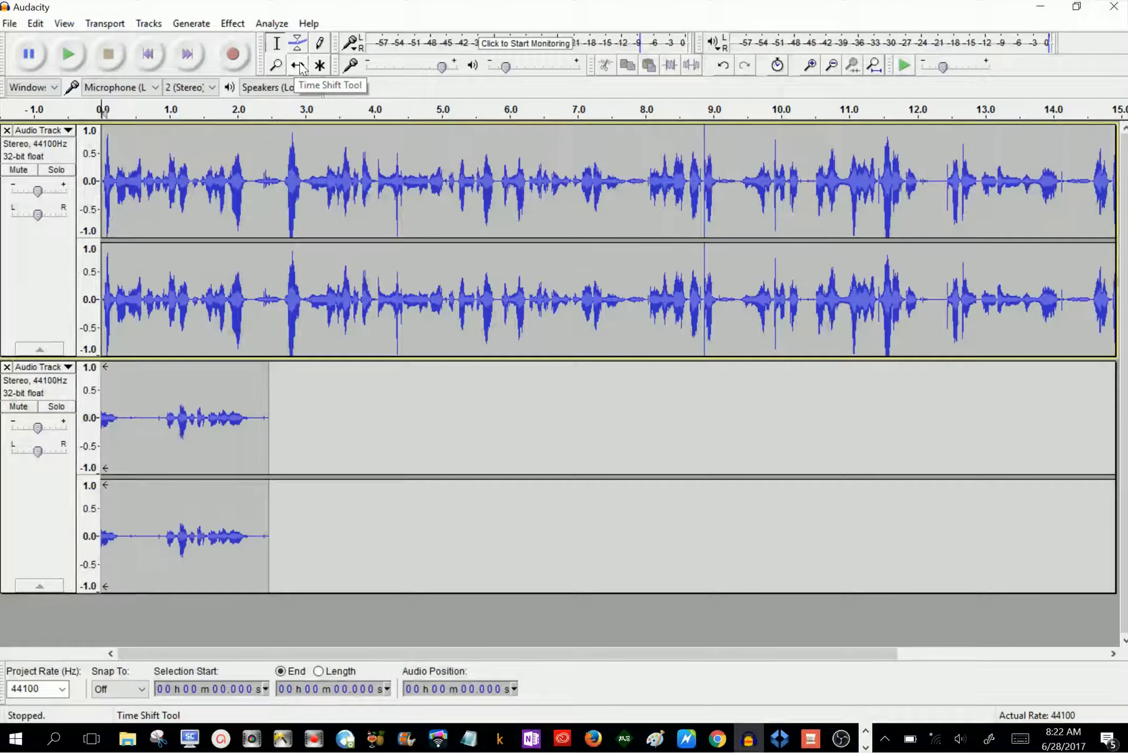
Use the Time Shift Tool to move the second clip so it starts where the first clip ends, at about 15.2 seconds
{"action": "left_click", "coordinate": [298, 65]}
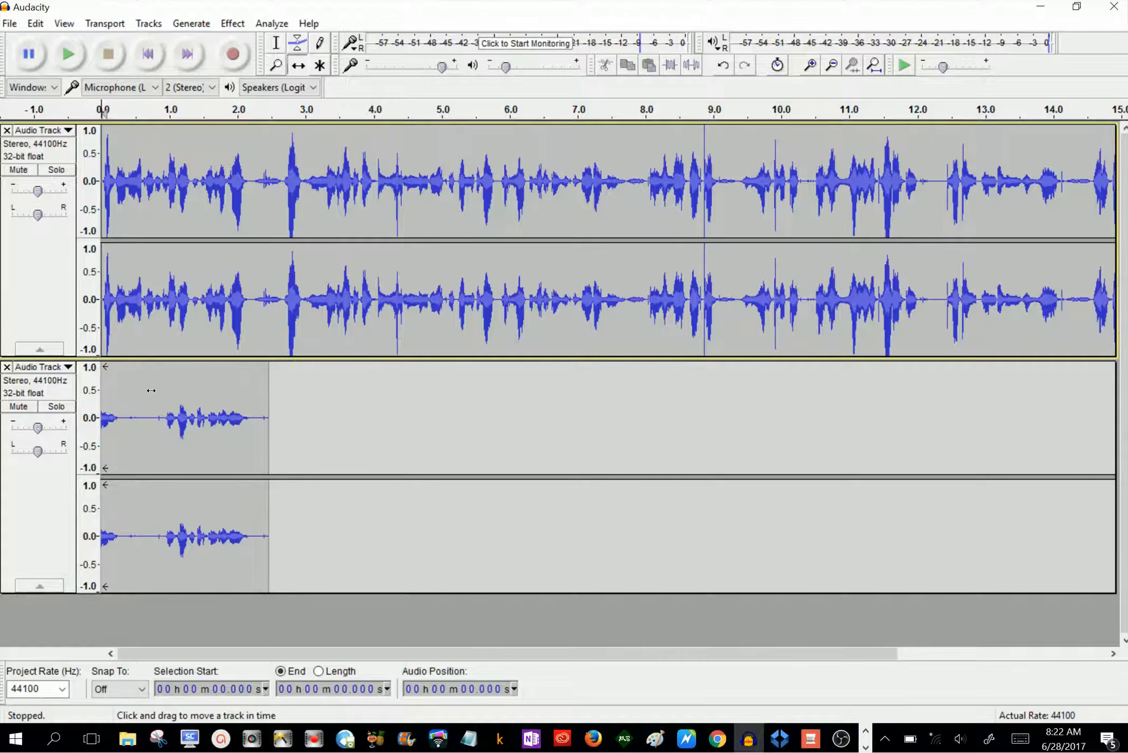
{"action": "left_click_drag", "start_coordinate": [154, 390], "coordinate": [938, 419]}
{"action": "left_click_drag", "start_coordinate": [784, 655], "coordinate": [1049, 664]}
{"action": "left_click_drag", "start_coordinate": [655, 395], "coordinate": [914, 406]}
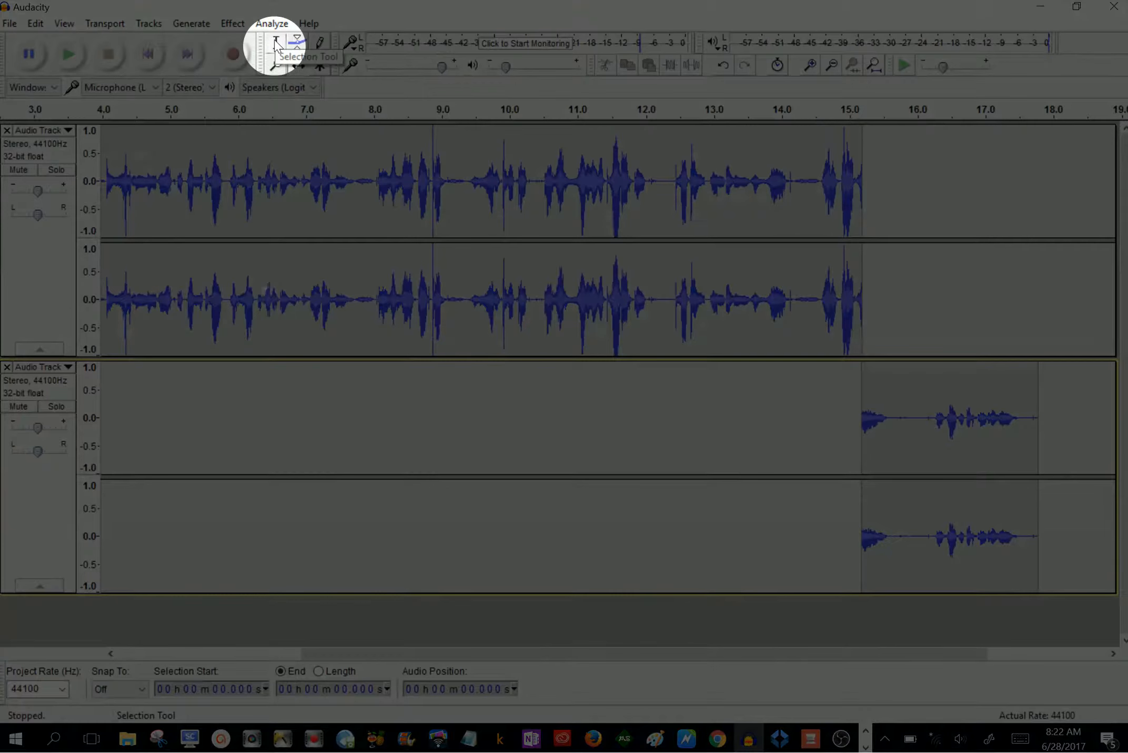
Place the cursor just past the second clip at about 17.8 seconds and record a third clip about 2.5 seconds long
{"action": "left_click", "coordinate": [274, 43]}
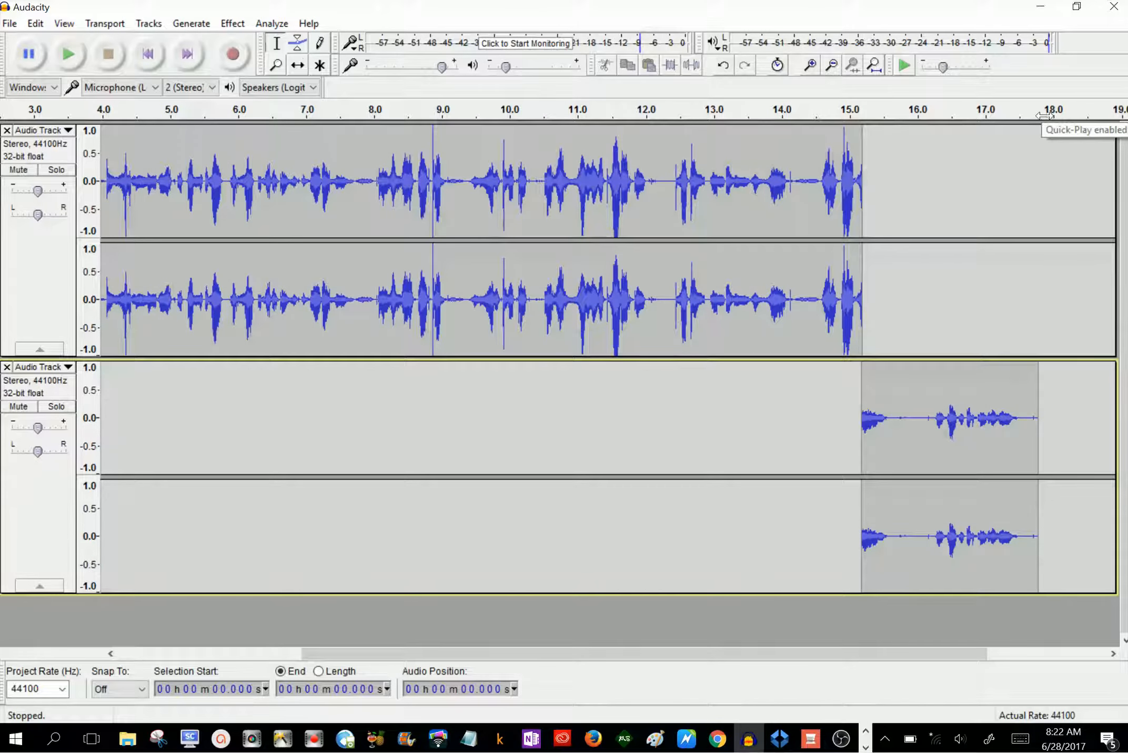
{"action": "left_click", "coordinate": [1040, 147]}
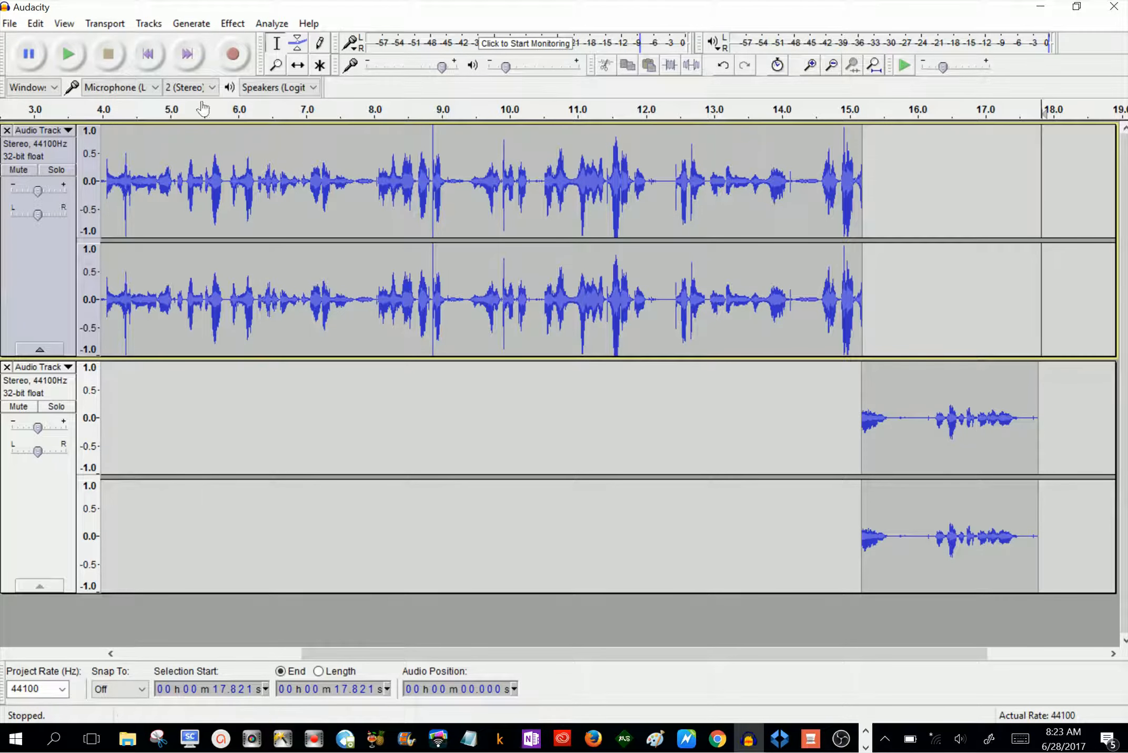
{"action": "left_click", "coordinate": [233, 54]}
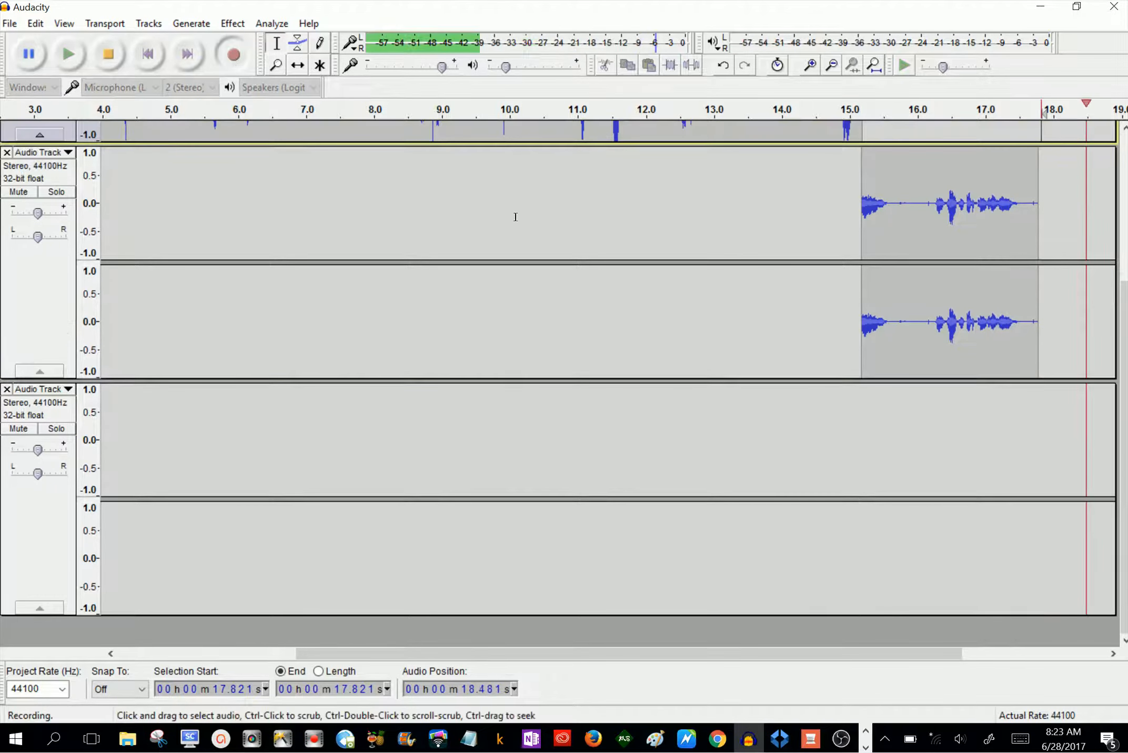
{"action": "left_click", "coordinate": [108, 54]}
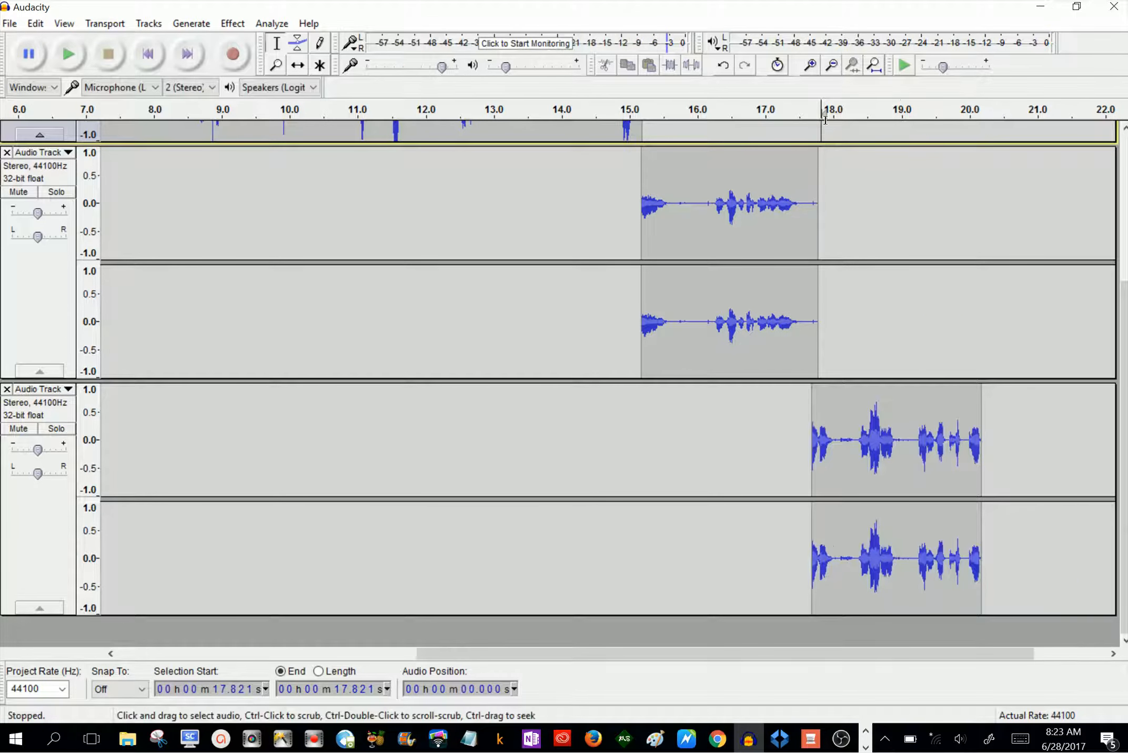
Delete the middle track and shift the last recorded clip on its own track to start at the first clip's end, about 15.2 seconds
{"action": "left_click_drag", "start_coordinate": [1124, 284], "coordinate": [1125, 154]}
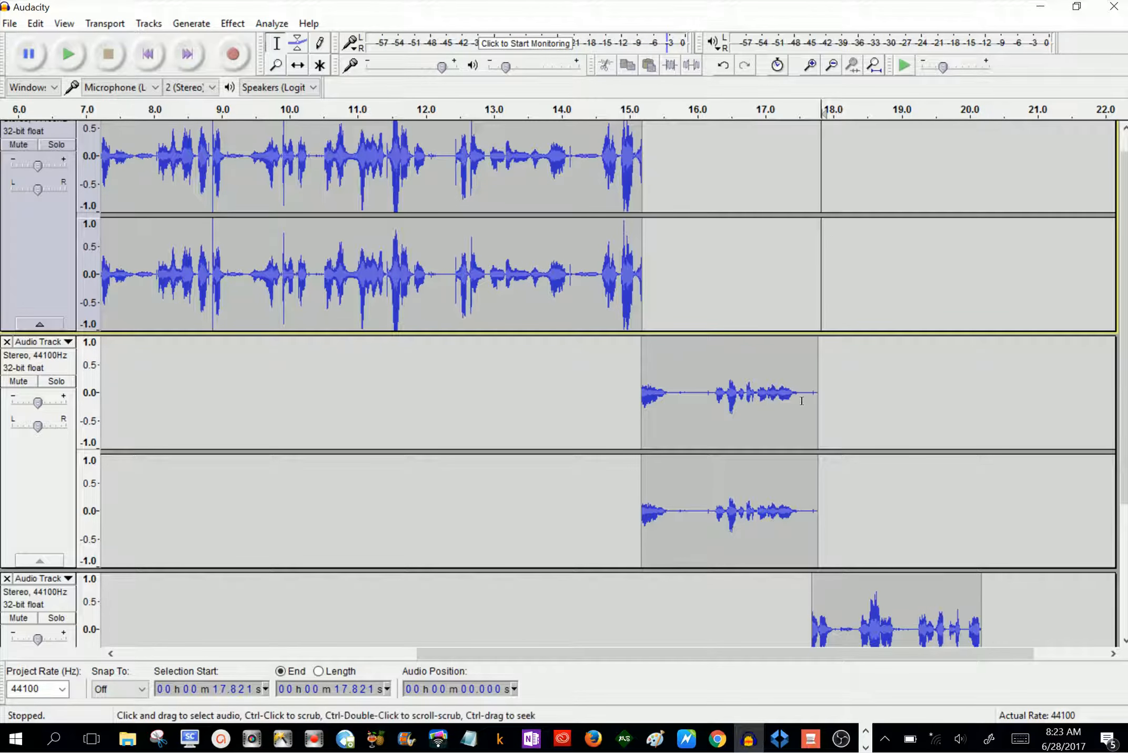
{"action": "left_click", "coordinate": [7, 342]}
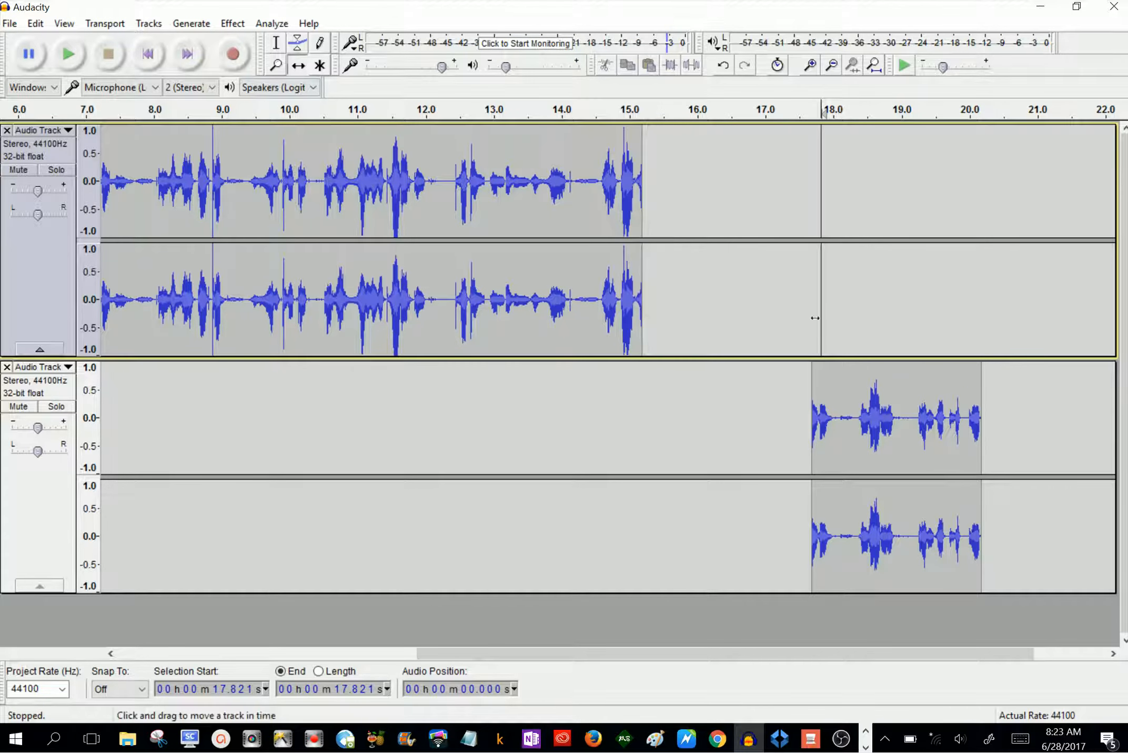
{"action": "left_click_drag", "start_coordinate": [883, 374], "coordinate": [670, 237]}
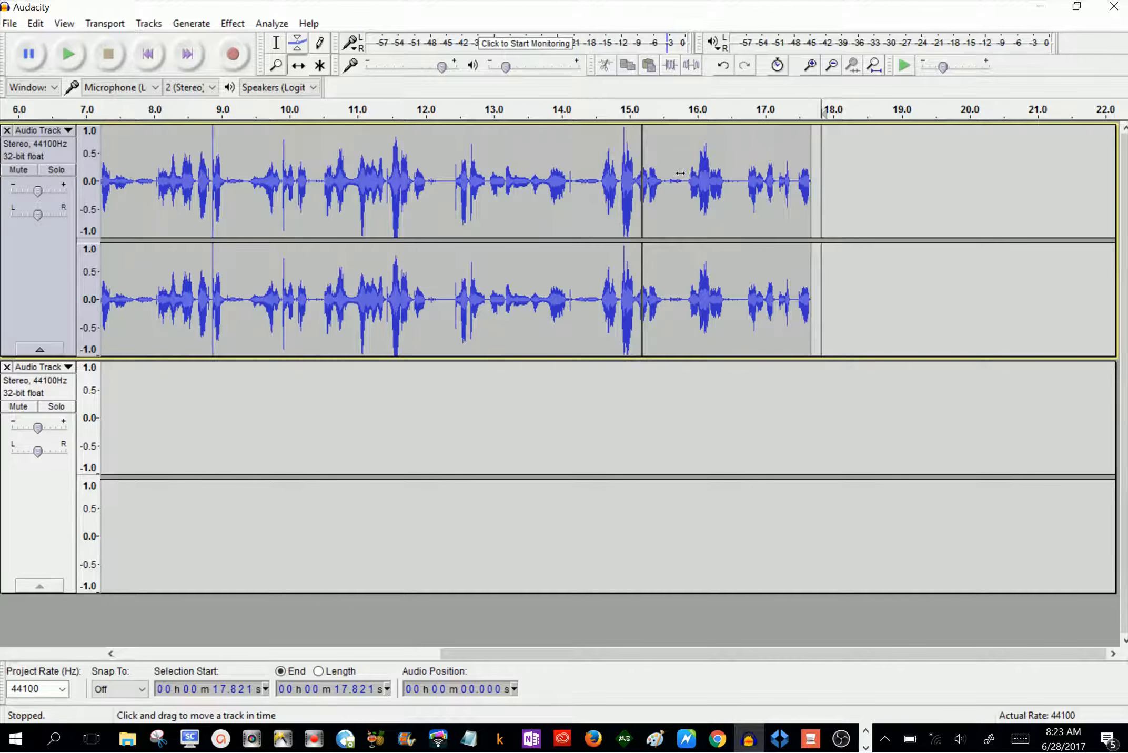
{"action": "left_click_drag", "start_coordinate": [678, 163], "coordinate": [679, 379]}
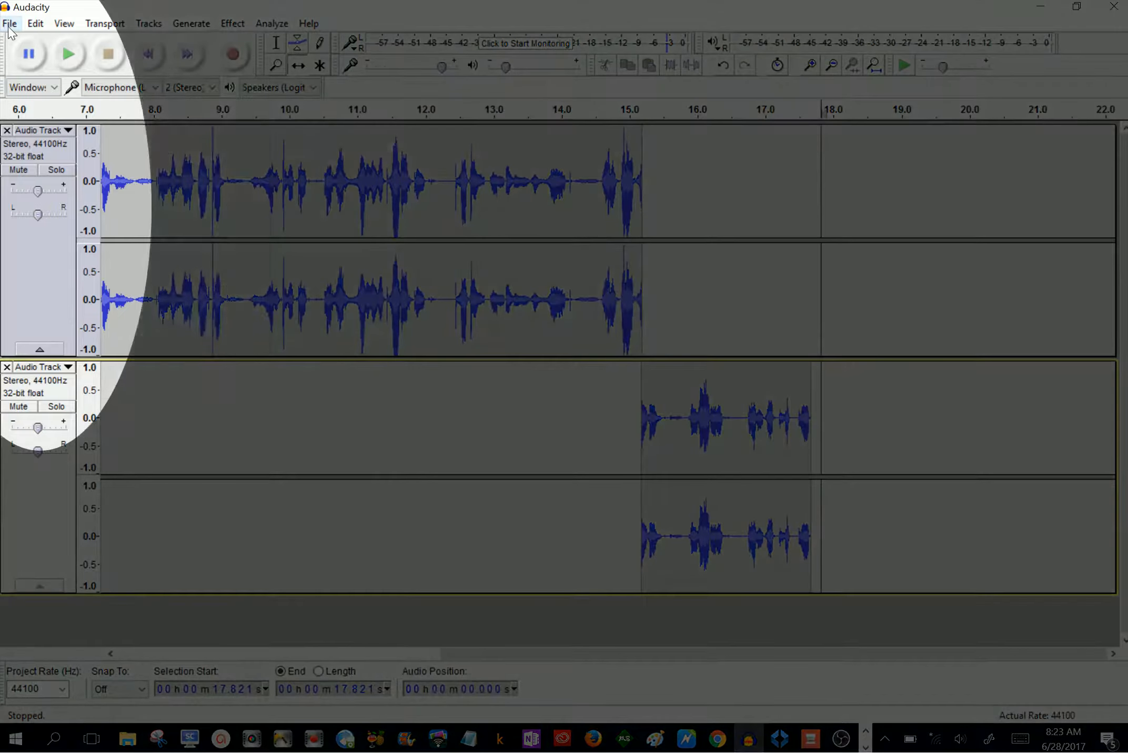
Set up an audio export with MP3 Files as the format and the Desktop as the destination folder
{"action": "left_click", "coordinate": [9, 24]}
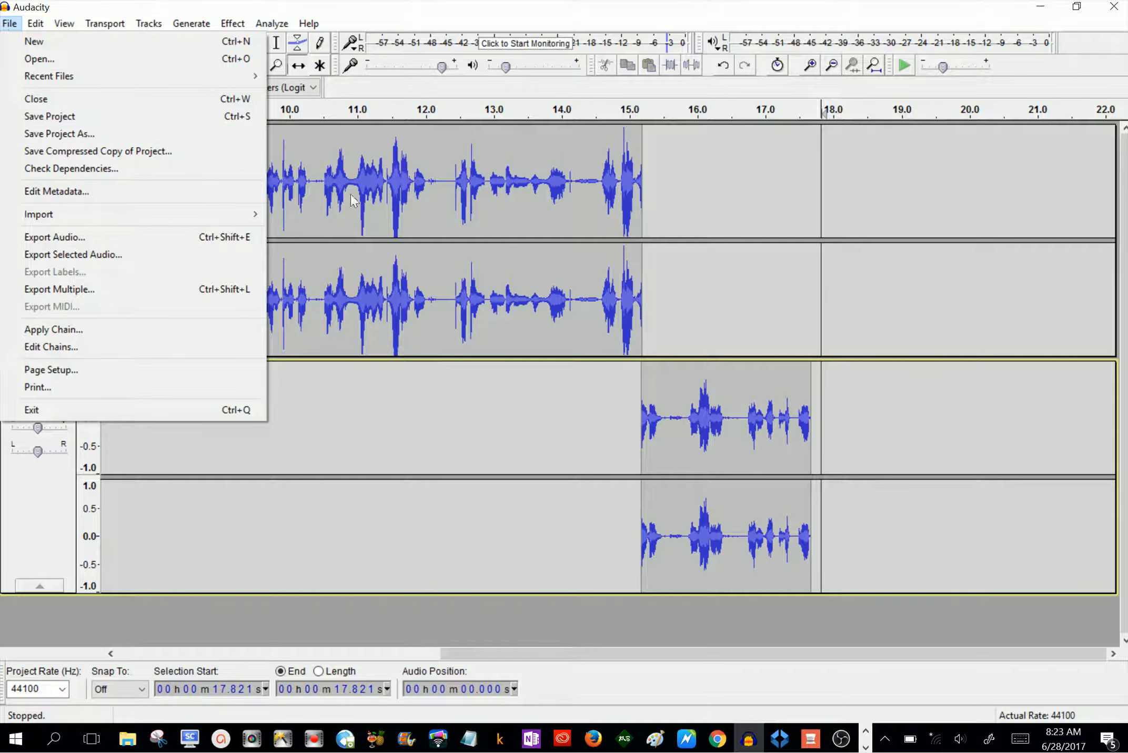
{"action": "left_click", "coordinate": [46, 241]}
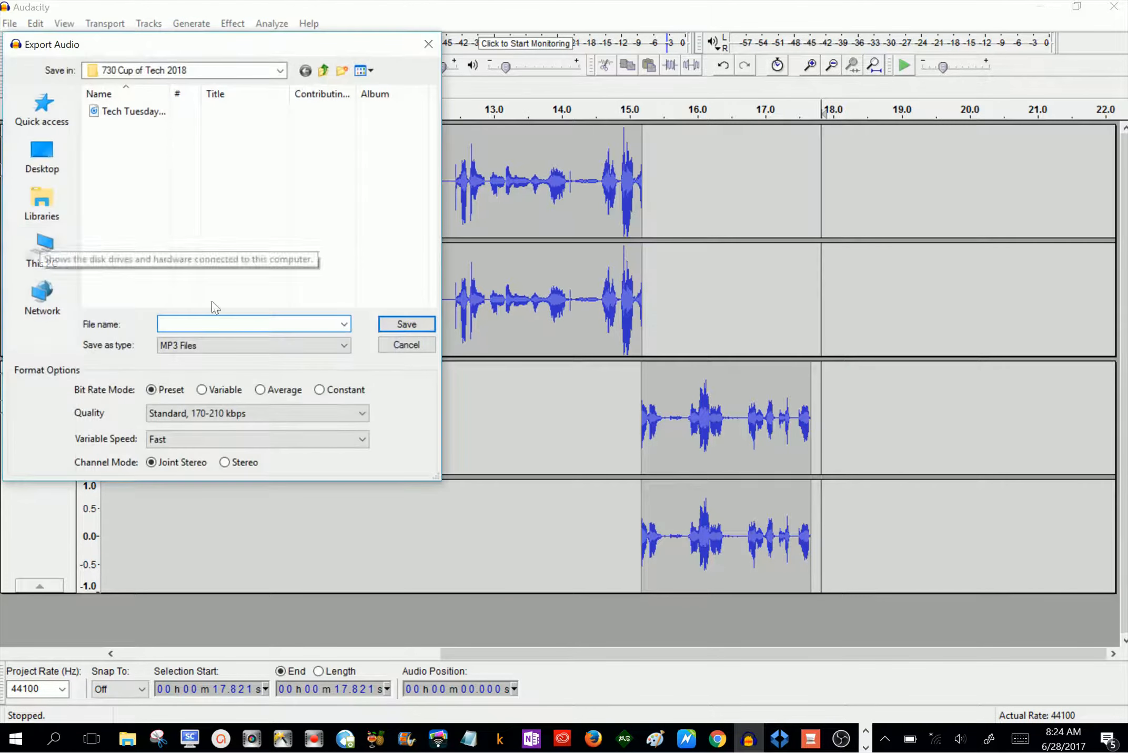
{"action": "left_click", "coordinate": [216, 348]}
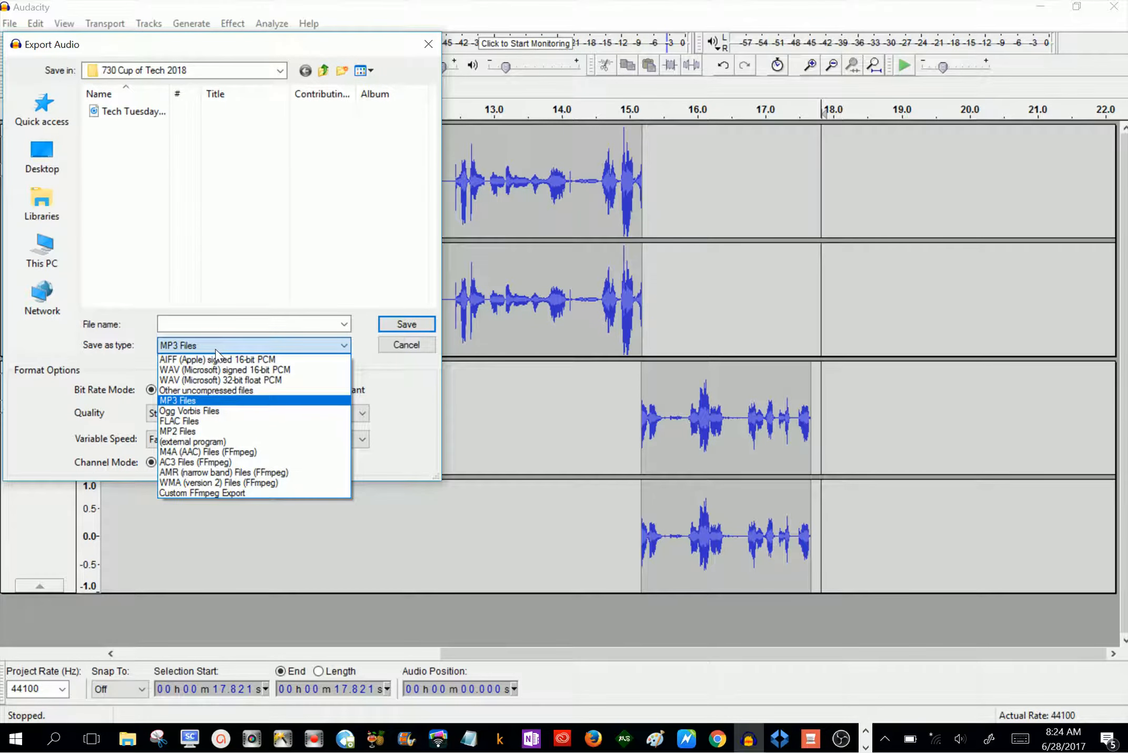
{"action": "left_click", "coordinate": [190, 403]}
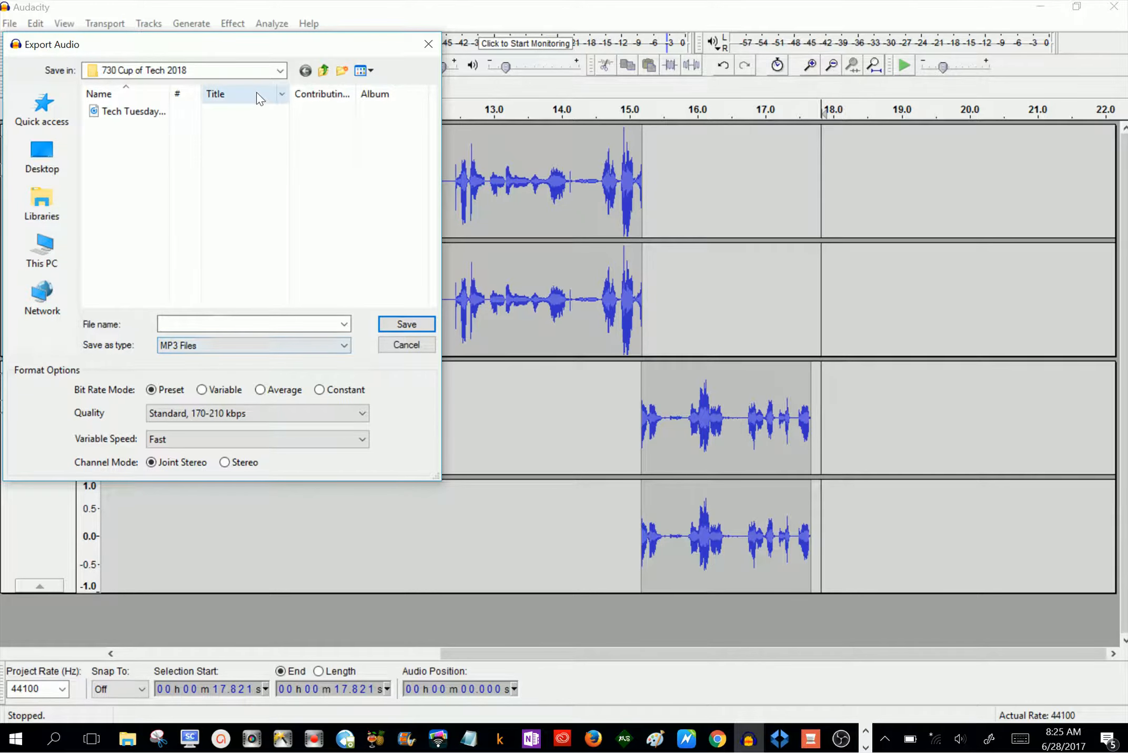
{"action": "left_click", "coordinate": [281, 71]}
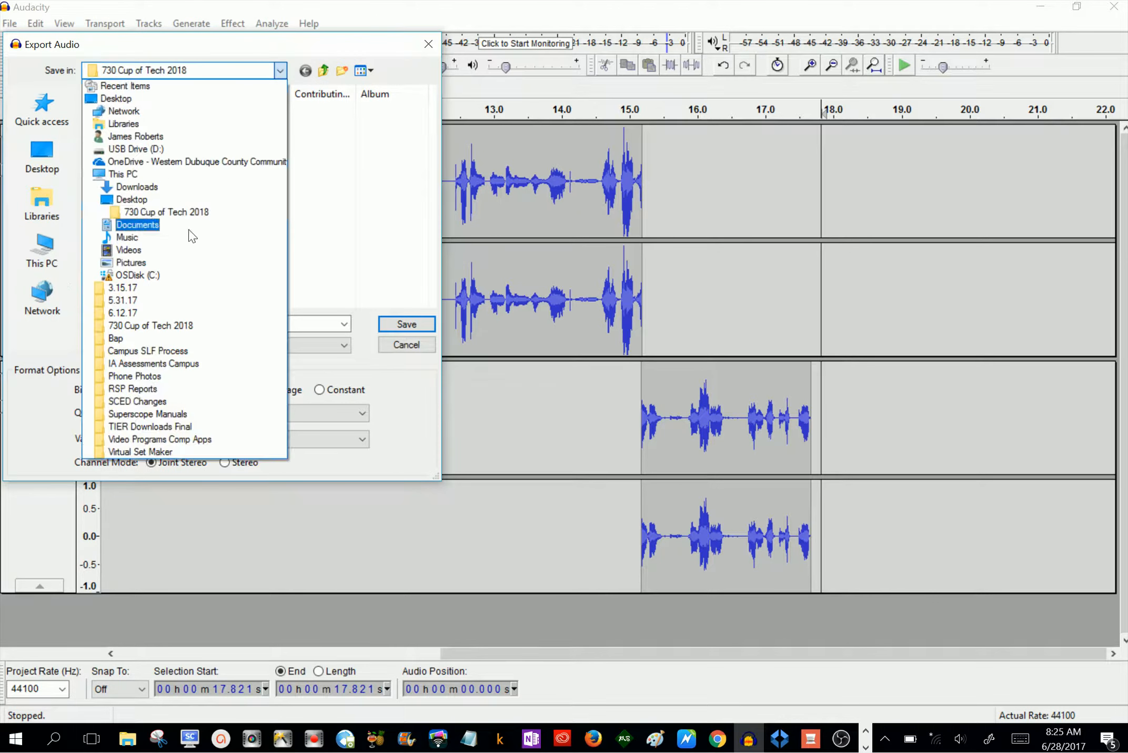
{"action": "left_click", "coordinate": [129, 199]}
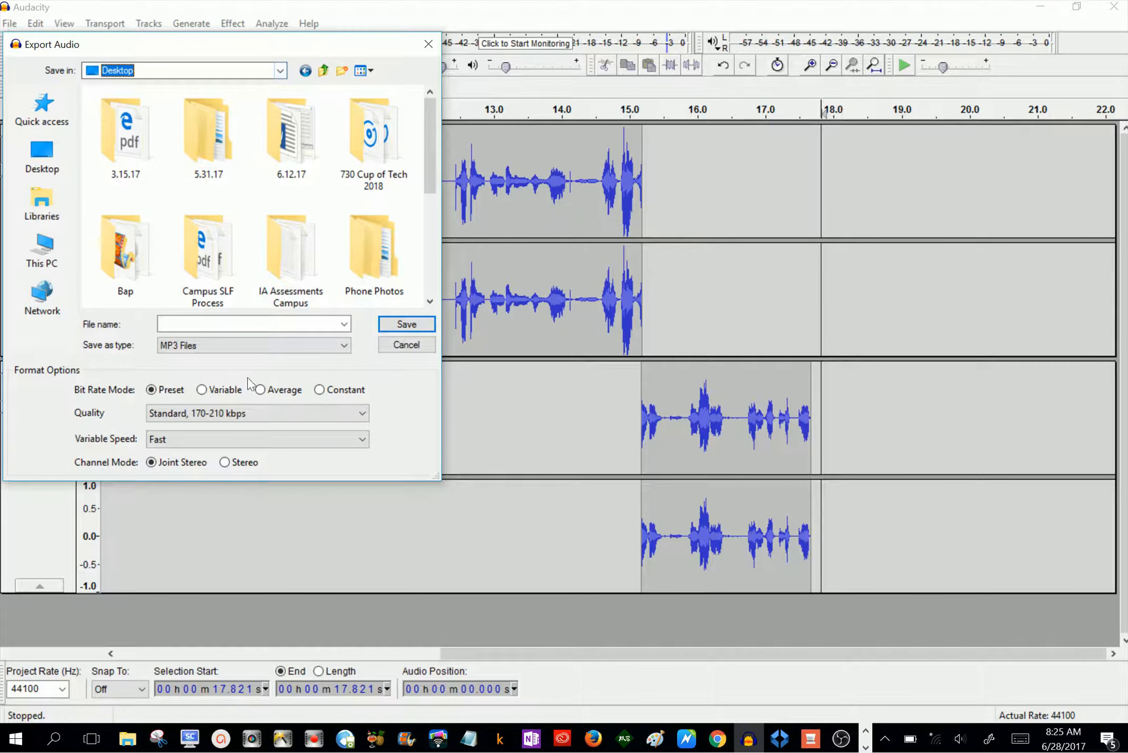
Name the export asdfadf and save it, accepting the stereo mixdown and leaving the metadata blank
{"action": "left_click", "coordinate": [203, 323]}
{"action": "type", "text": "asdfadf"}
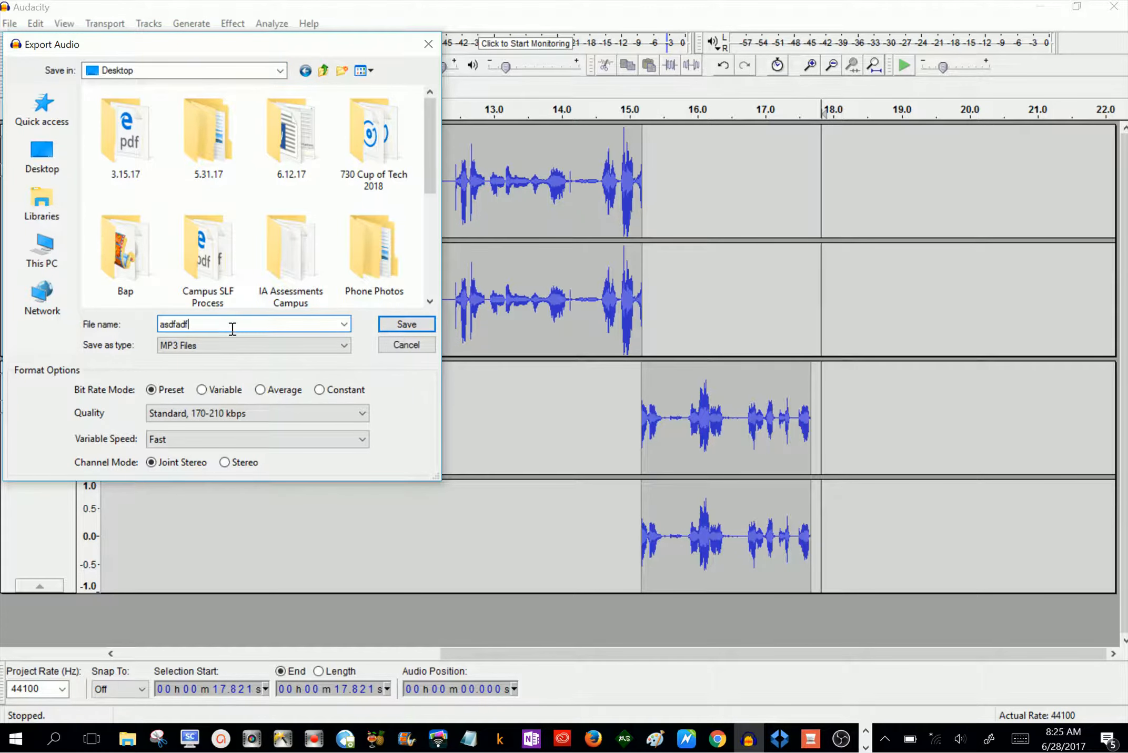
{"action": "left_click", "coordinate": [385, 327]}
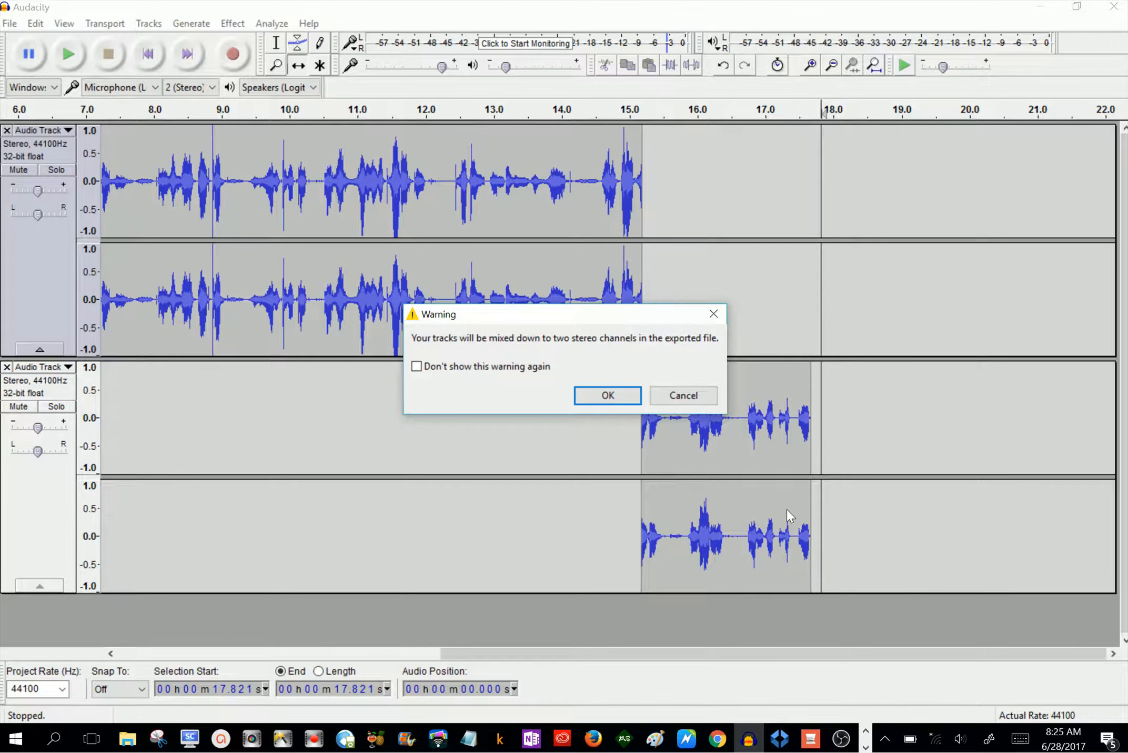
{"action": "left_click", "coordinate": [599, 403]}
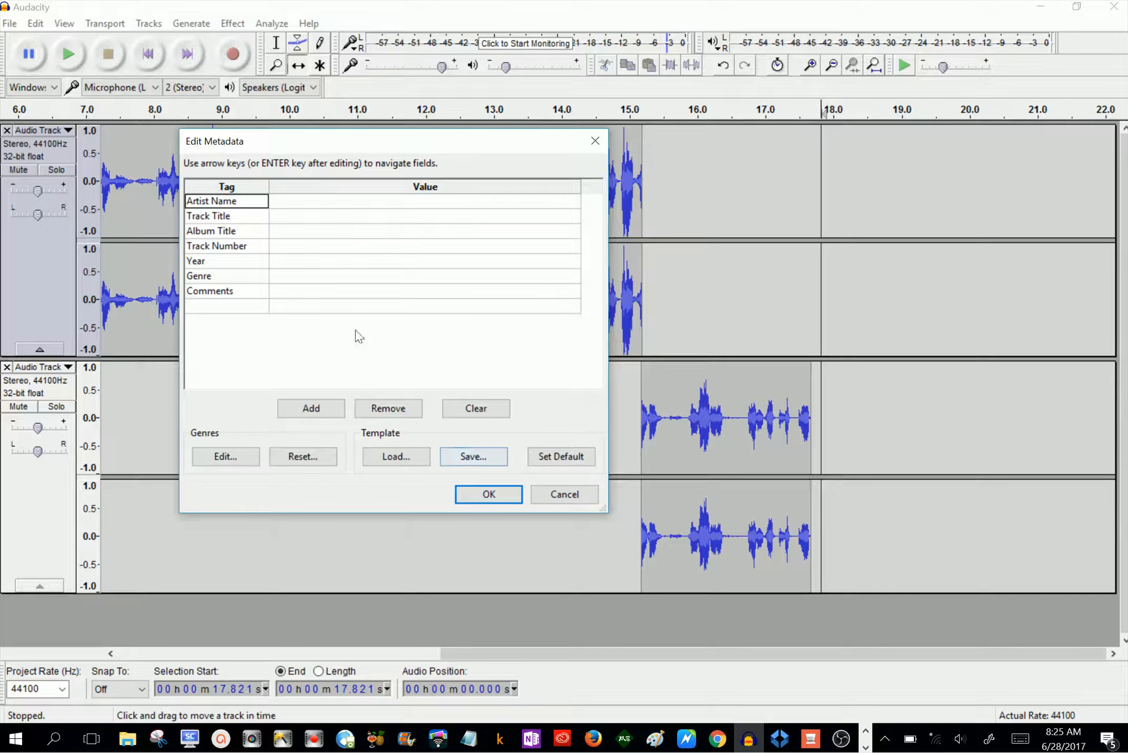
{"action": "left_click", "coordinate": [489, 496]}
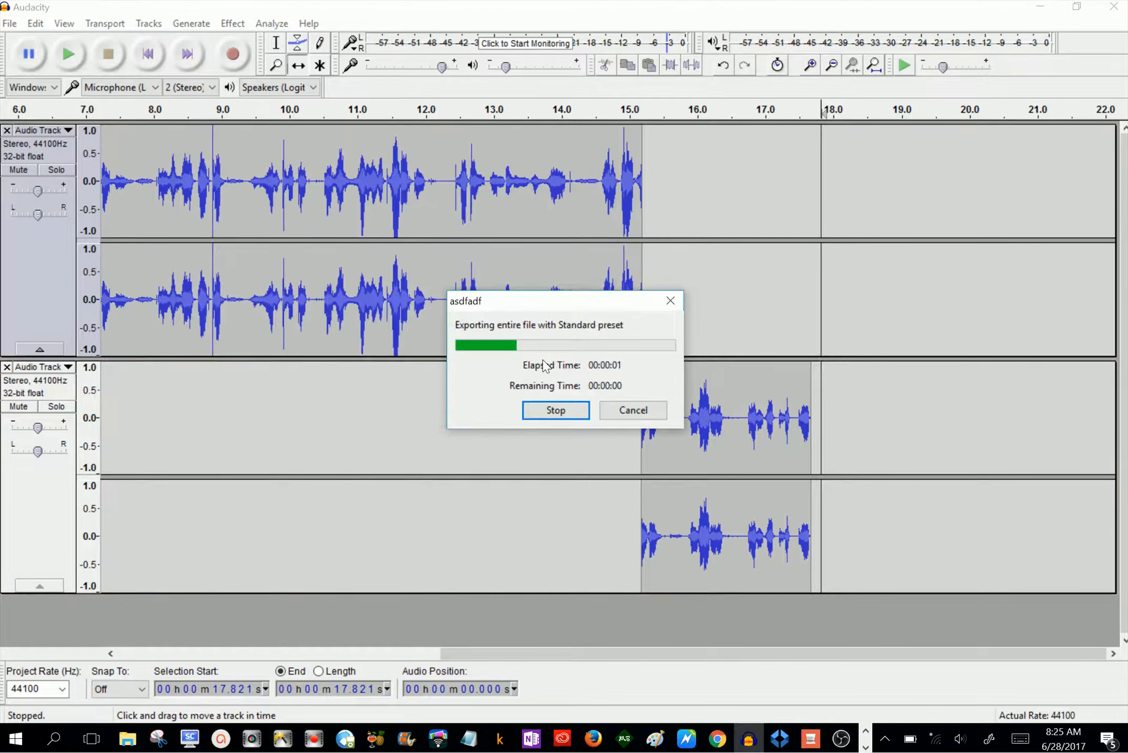